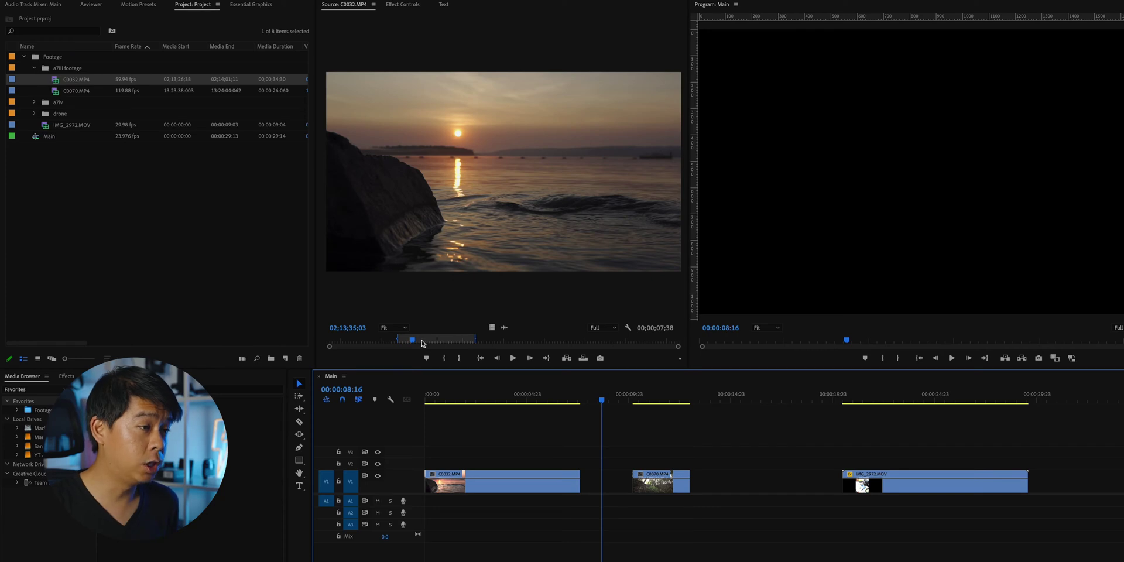
Step: Preview the sunset clip, load C0070.MP4, and move the Main sequence into the forest clip
left_click_drag(420, 342, 446, 342)
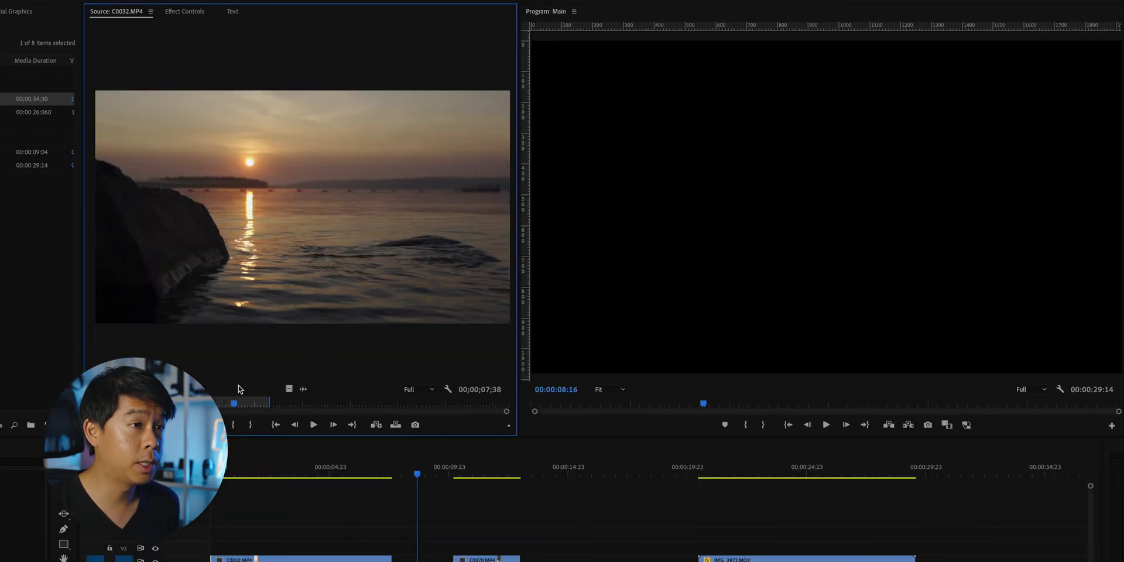
left_click(267, 471)
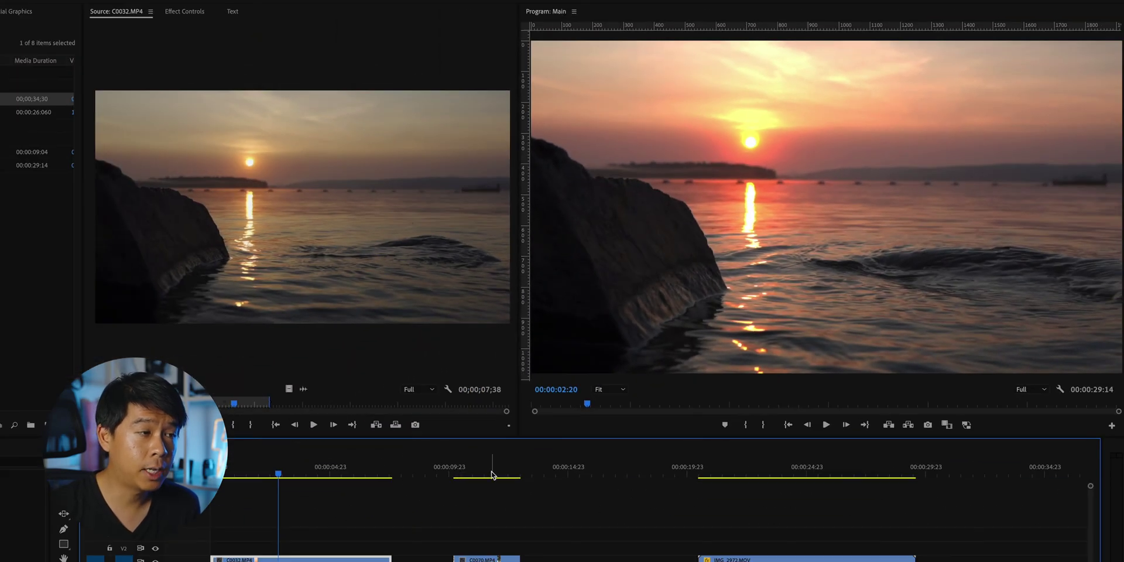
double_click(33, 112)
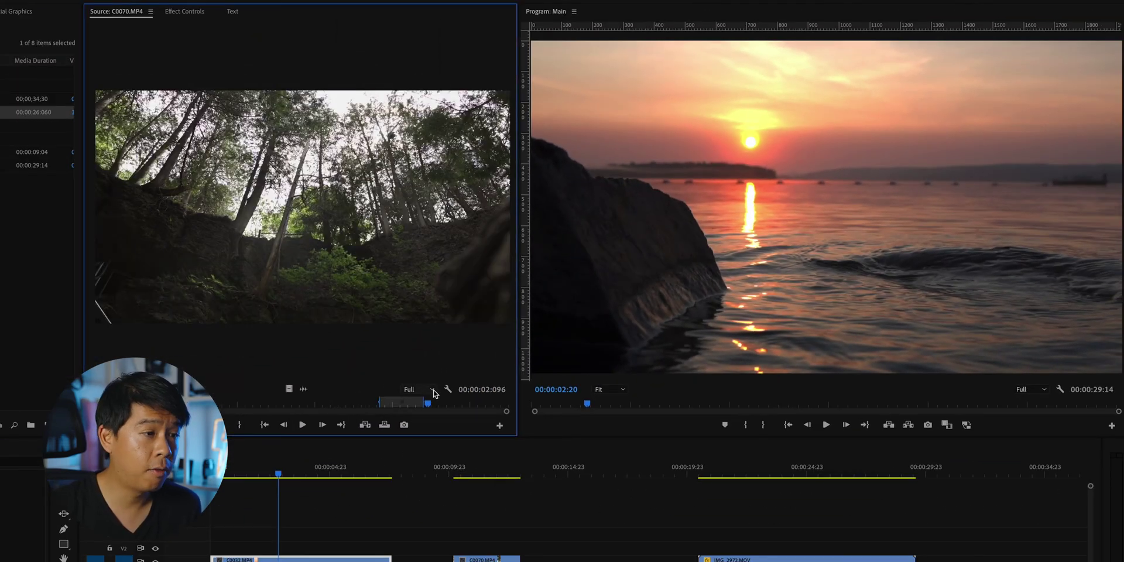
left_click_drag(392, 404, 406, 404)
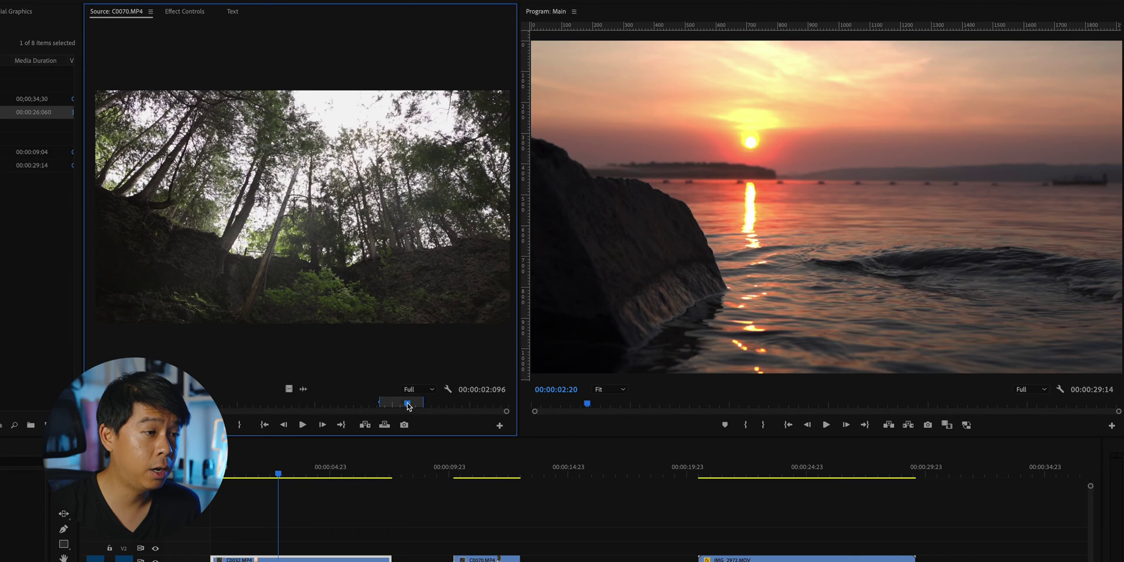
left_click(472, 468)
left_click_drag(480, 470, 507, 464)
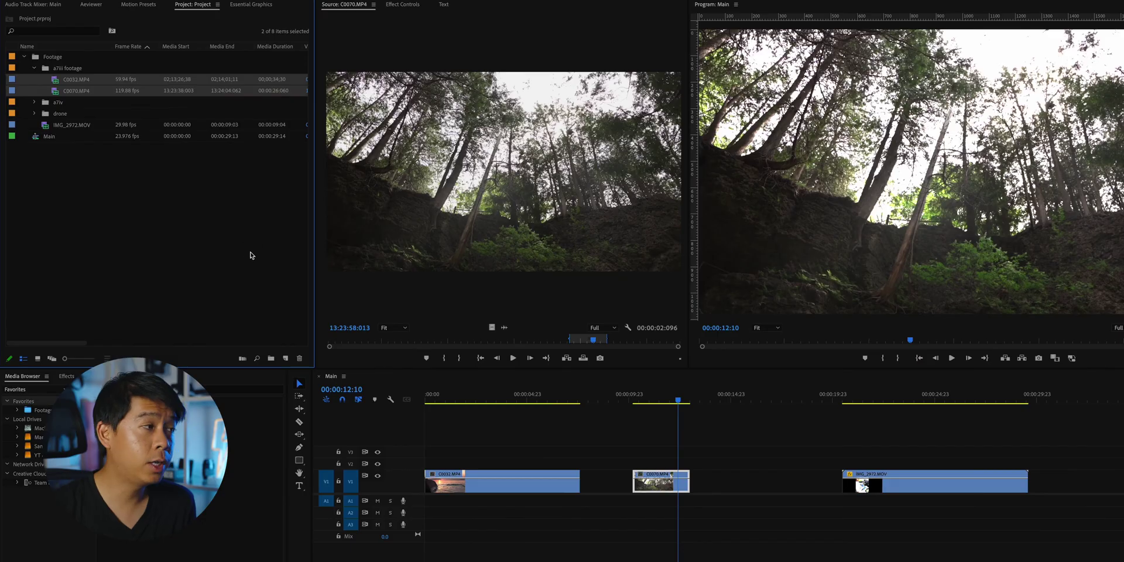
Step: Override the color space of C0032.MP4 and C0070.MP4 to Rec. 709 via Interpret Footage
left_click(7, 305)
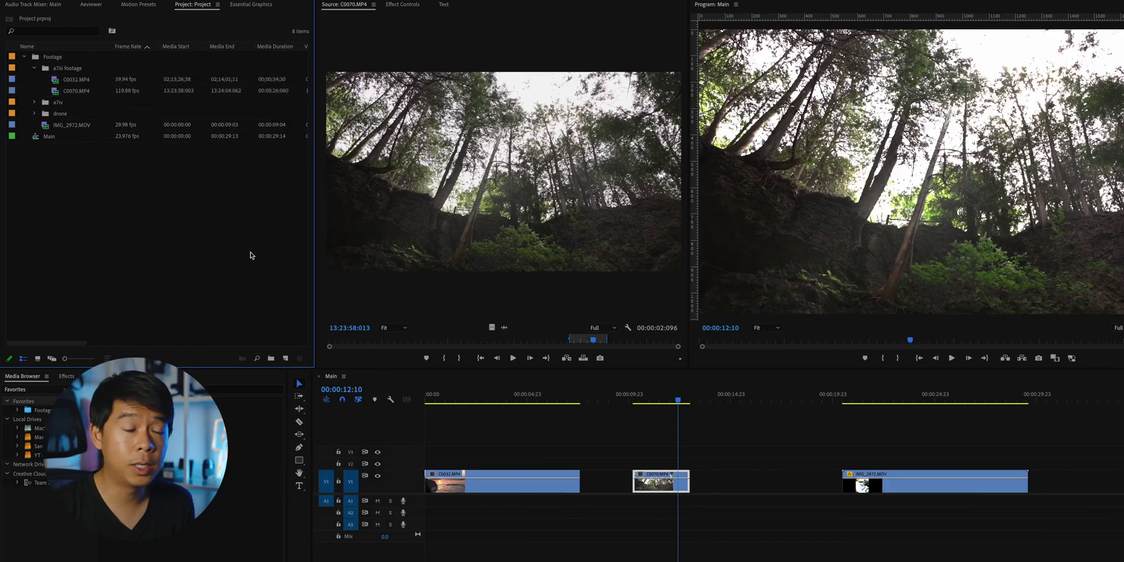
left_click(78, 80)
left_click(69, 91, "shift")
right_click(67, 91)
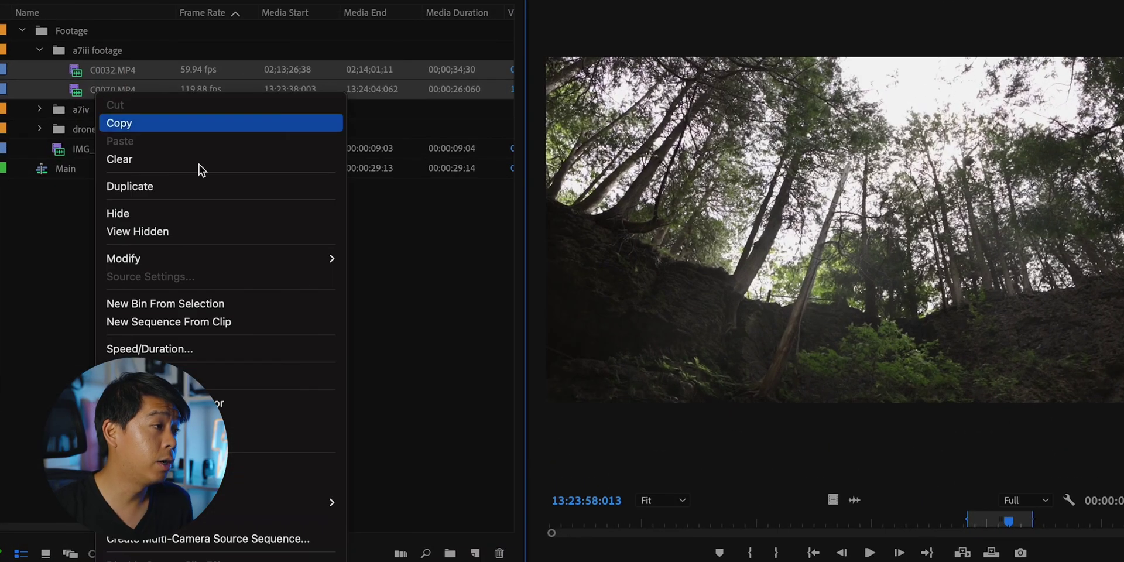
mouse_move(273, 256)
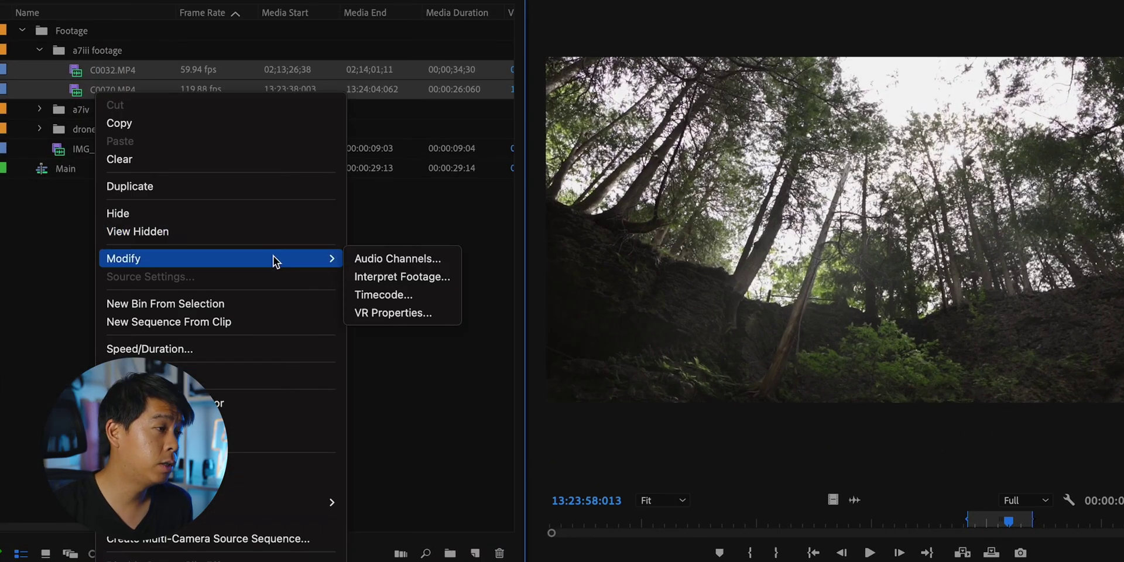
left_click(402, 277)
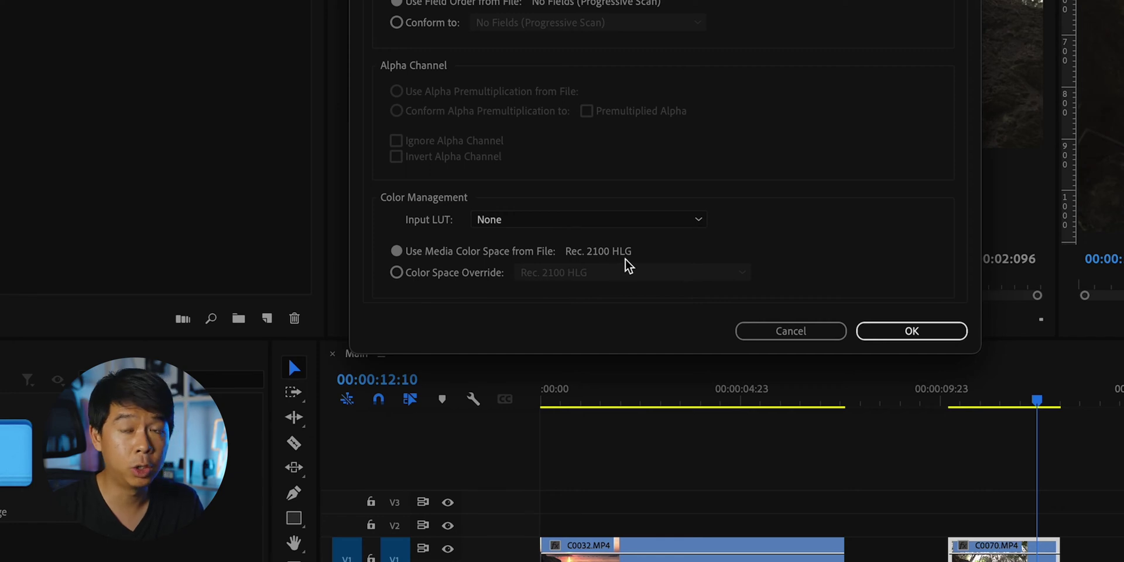
left_click(449, 275)
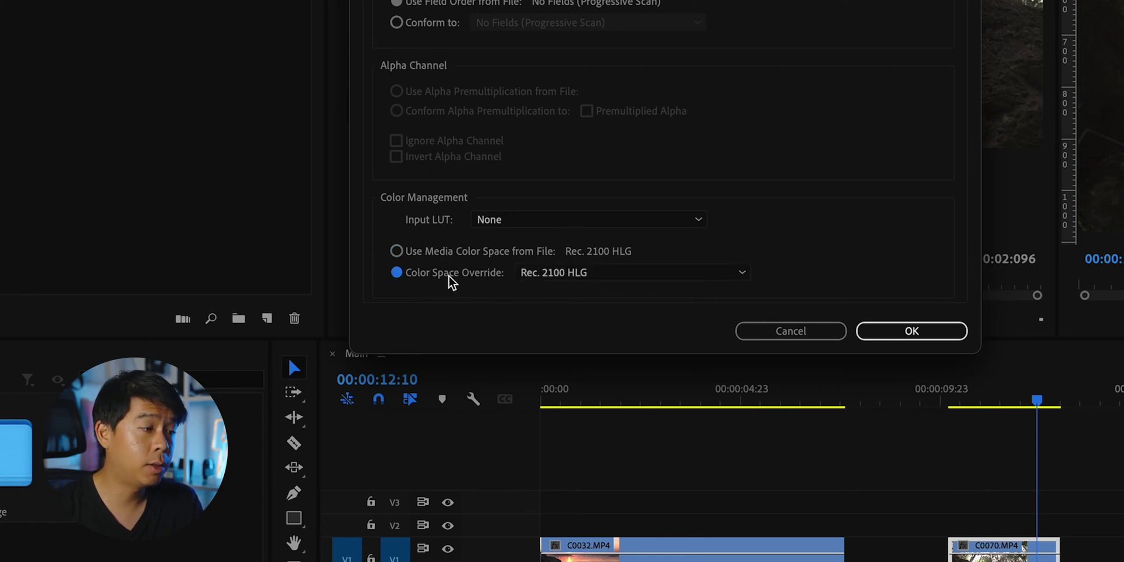
left_click(620, 273)
left_click(620, 352)
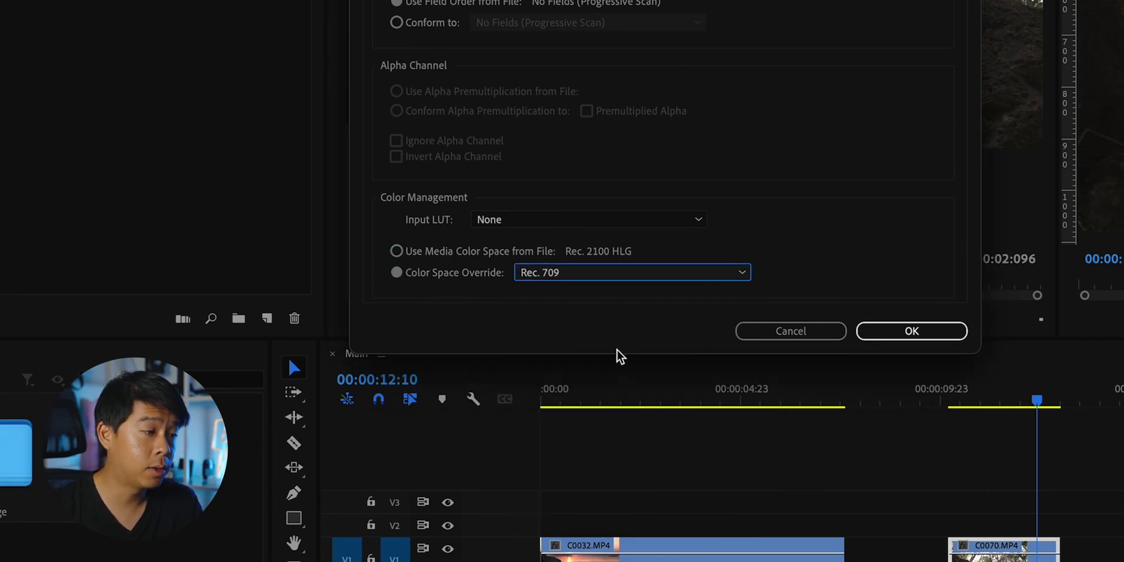
left_click(916, 334)
left_click(511, 400)
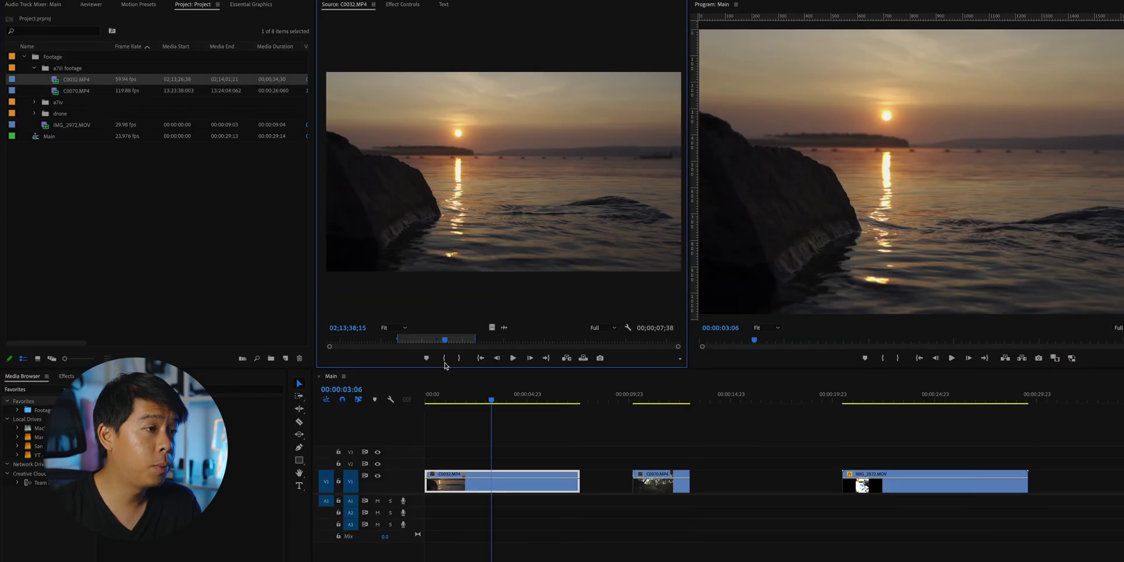
Step: Check the sunset clip, then set the Main sequence's working color space to Rec. 2100 HLG
left_click(514, 400)
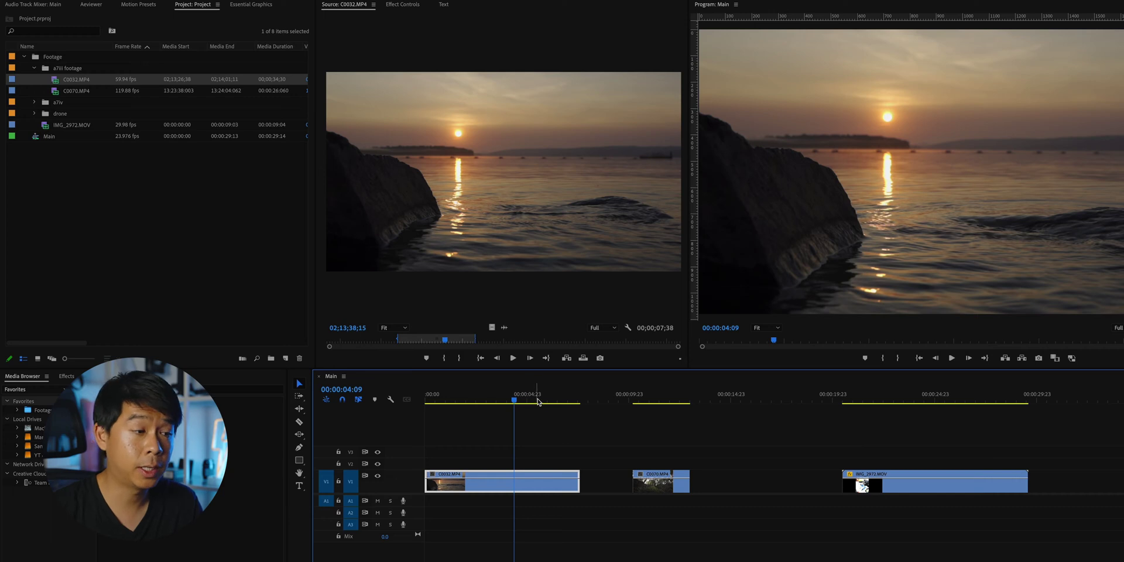
left_click(544, 399)
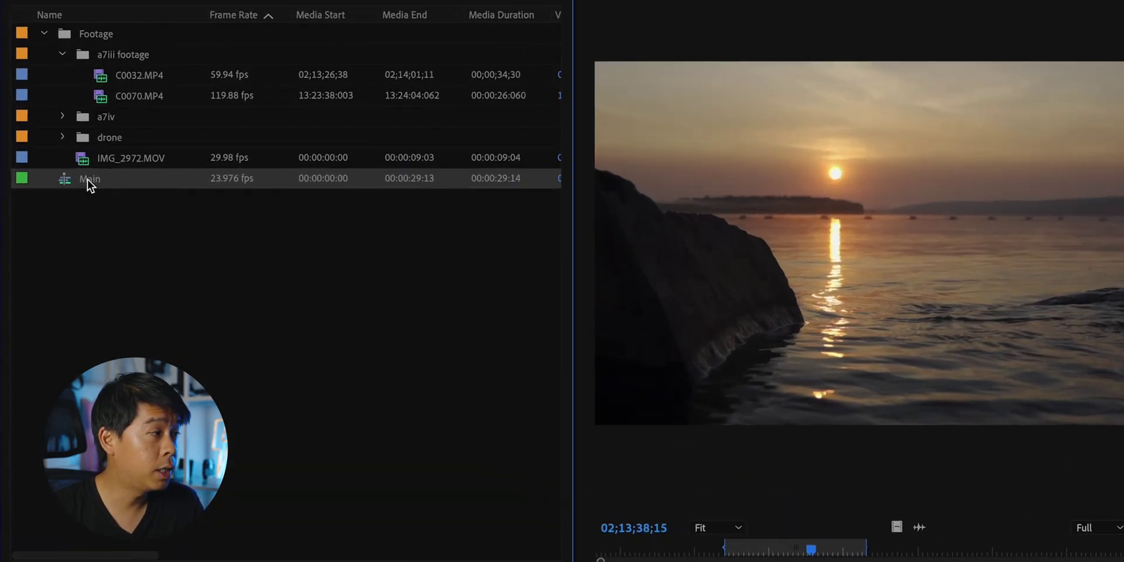
right_click(87, 179)
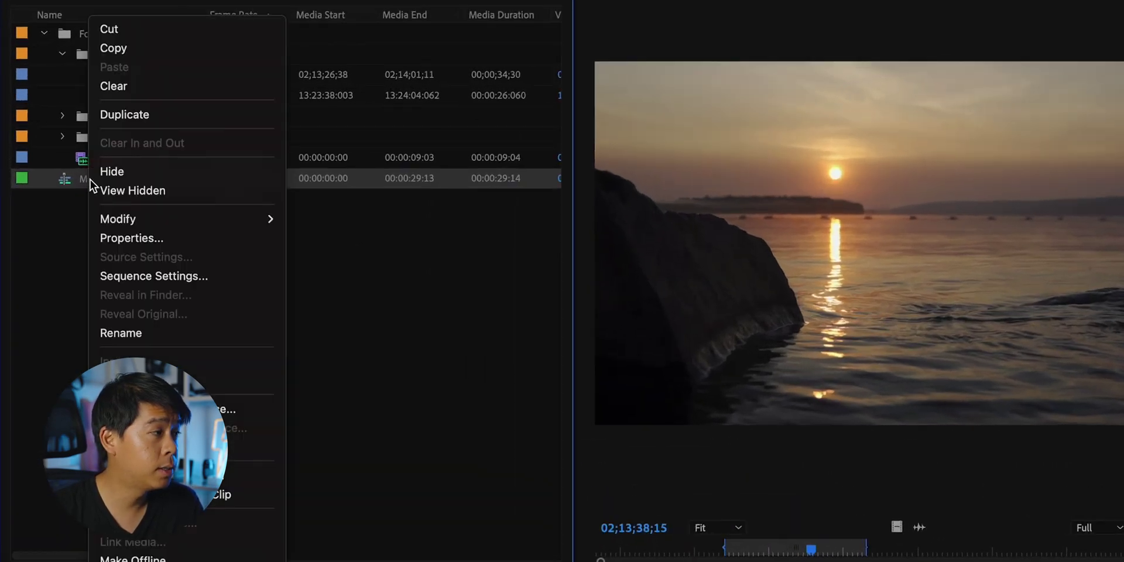
left_click(169, 276)
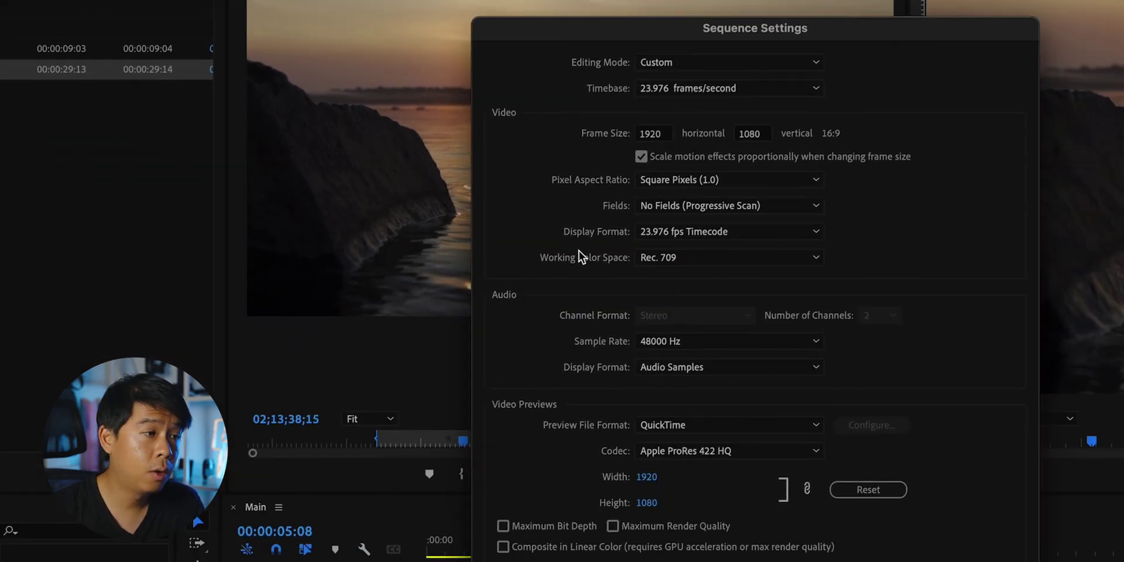
left_click(708, 259)
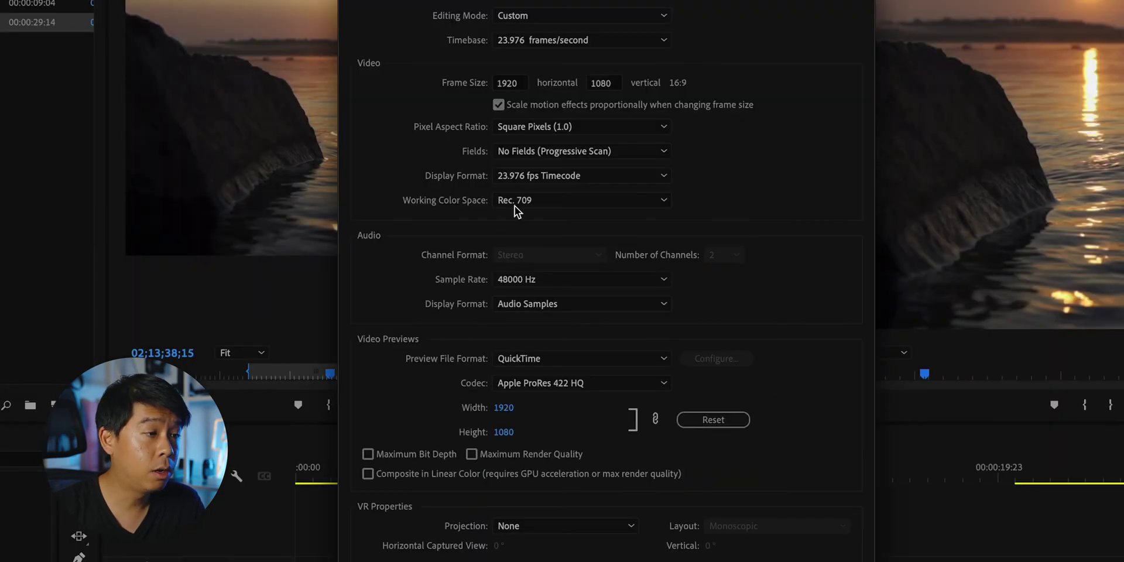
left_click(515, 204)
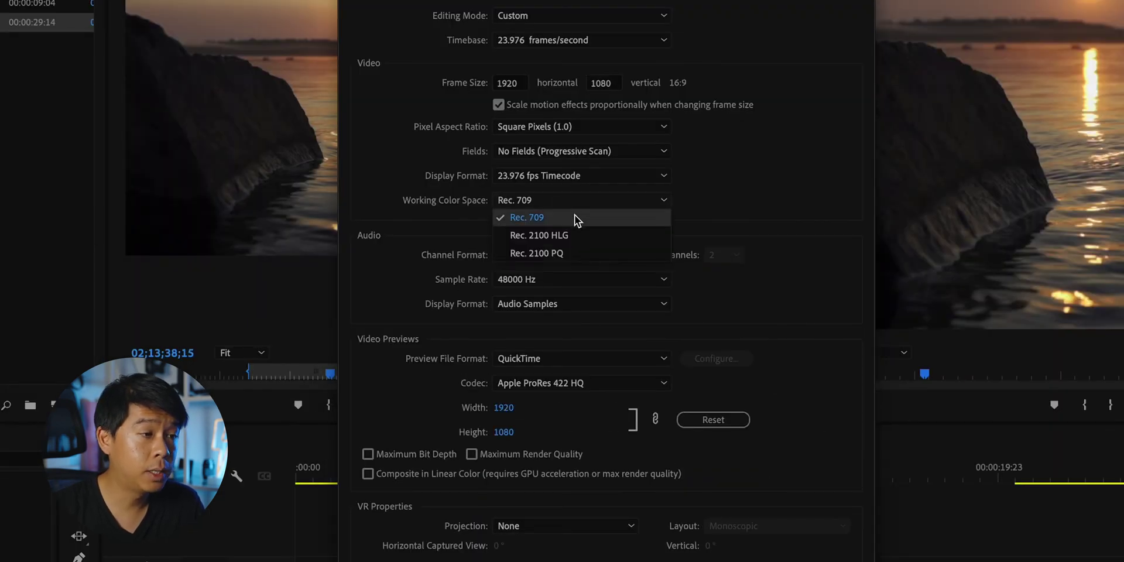
left_click(580, 237)
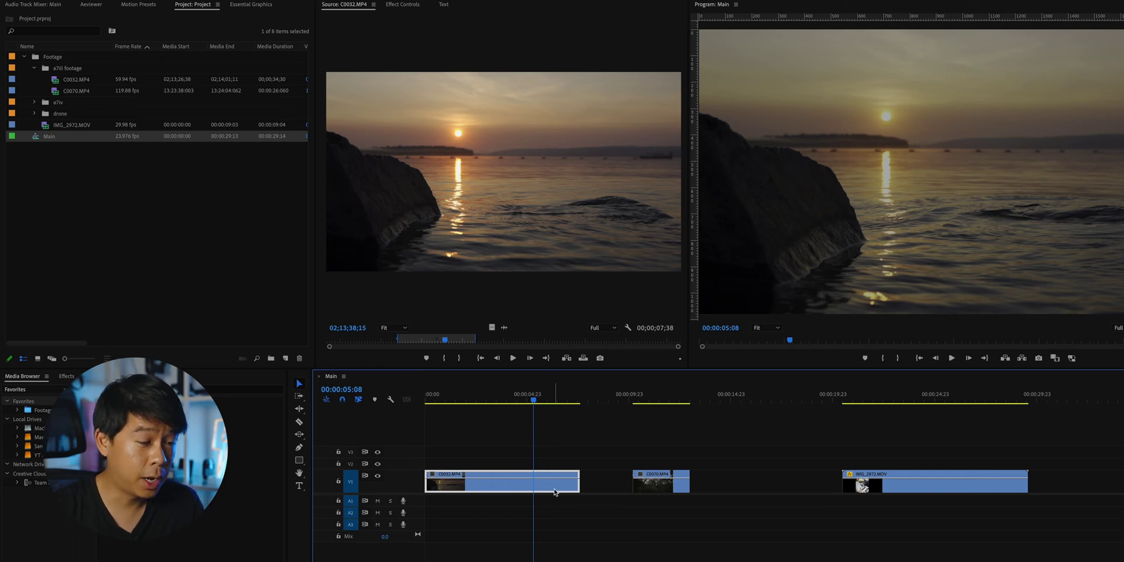
Step: Return C0032.MP4 and C0070.MP4 to Use Media Color Space from File in Interpret Footage
left_click(94, 79)
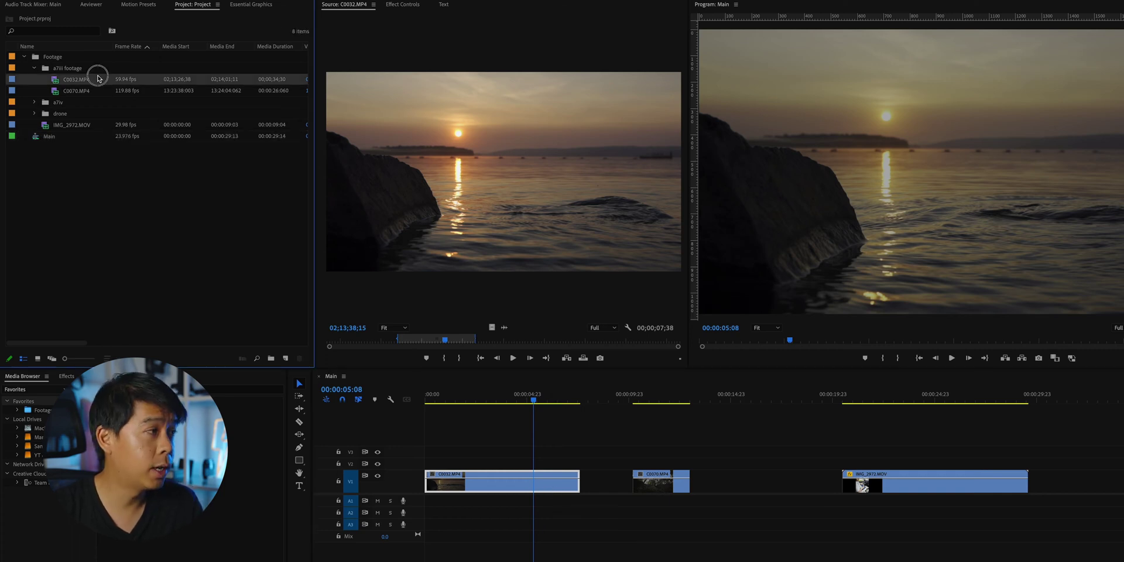
left_click(70, 91, "shift")
right_click(69, 92)
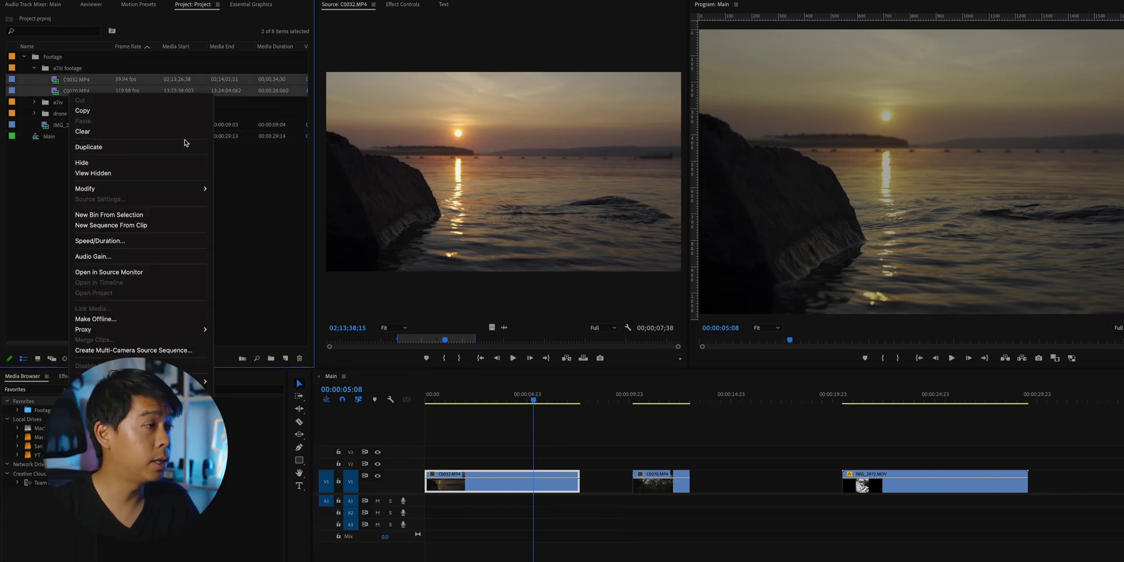
mouse_move(193, 191)
left_click(246, 199)
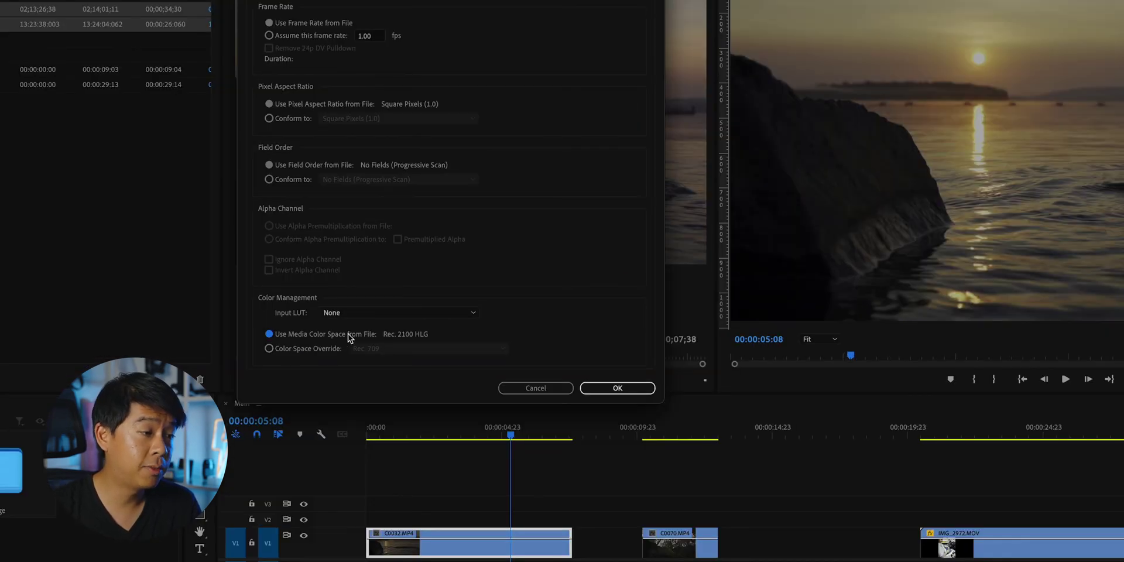
left_click(614, 389)
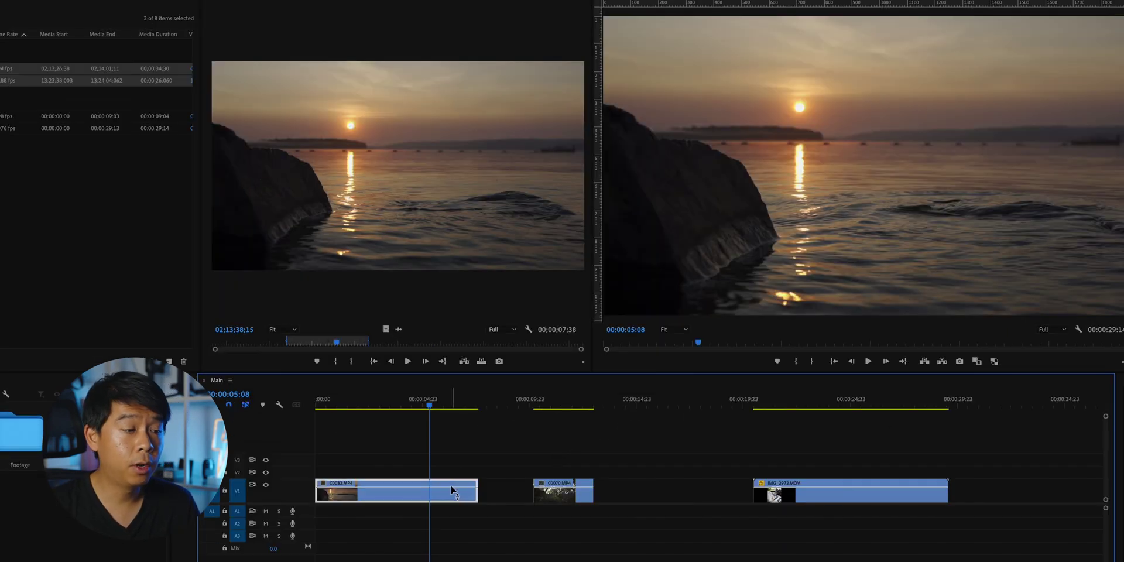
Step: Scrub the Main timeline from the sunset clip into the phone clip IMG_2972.MOV to compare color
left_click(467, 403)
left_click_drag(468, 404, 413, 404)
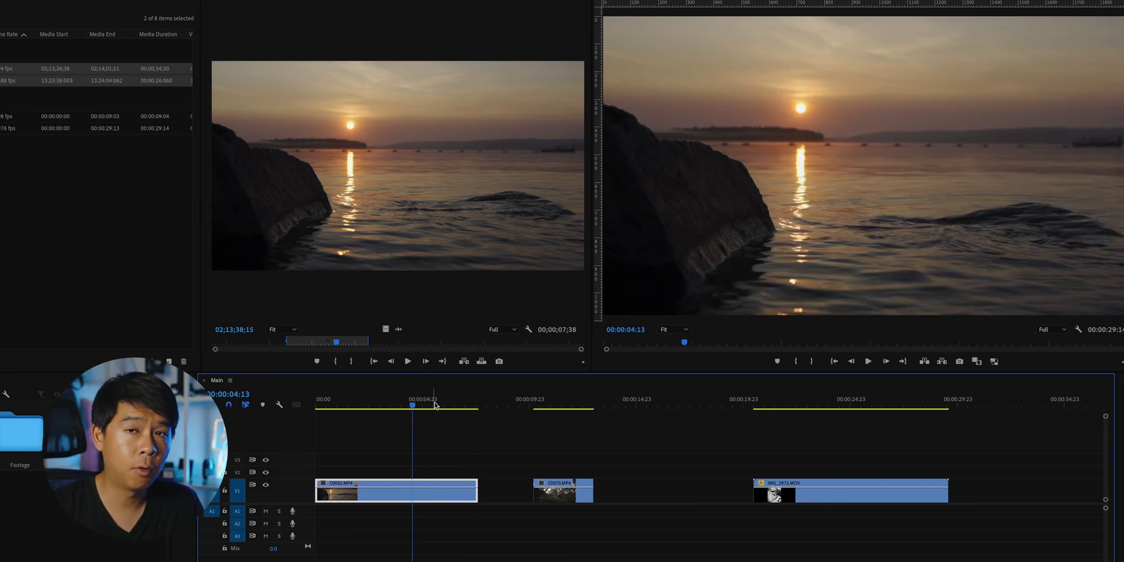
left_click(731, 405)
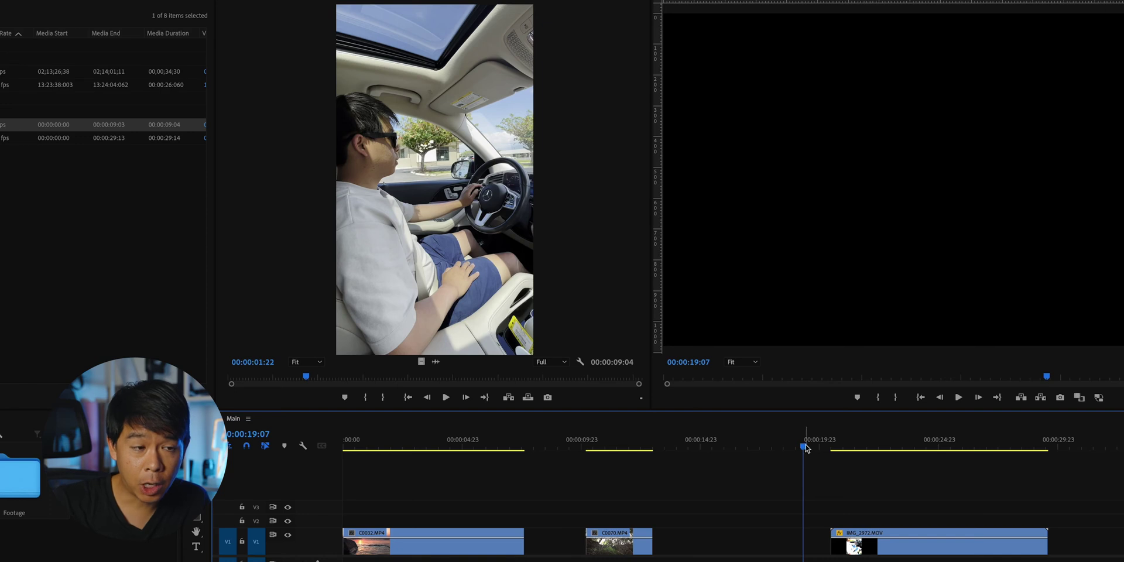
left_click(857, 444)
mouse_move(859, 445)
left_mouse_down()
mouse_move(833, 444)
mouse_move(930, 444)
mouse_move(848, 451)
mouse_move(858, 451)
left_mouse_up()
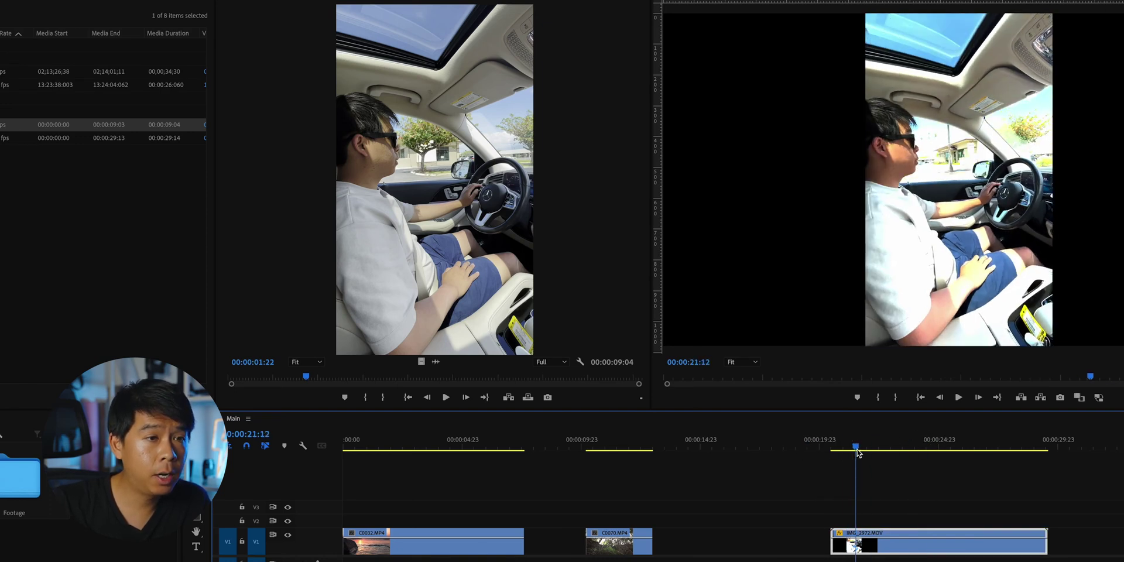
left_click_drag(332, 377, 299, 378)
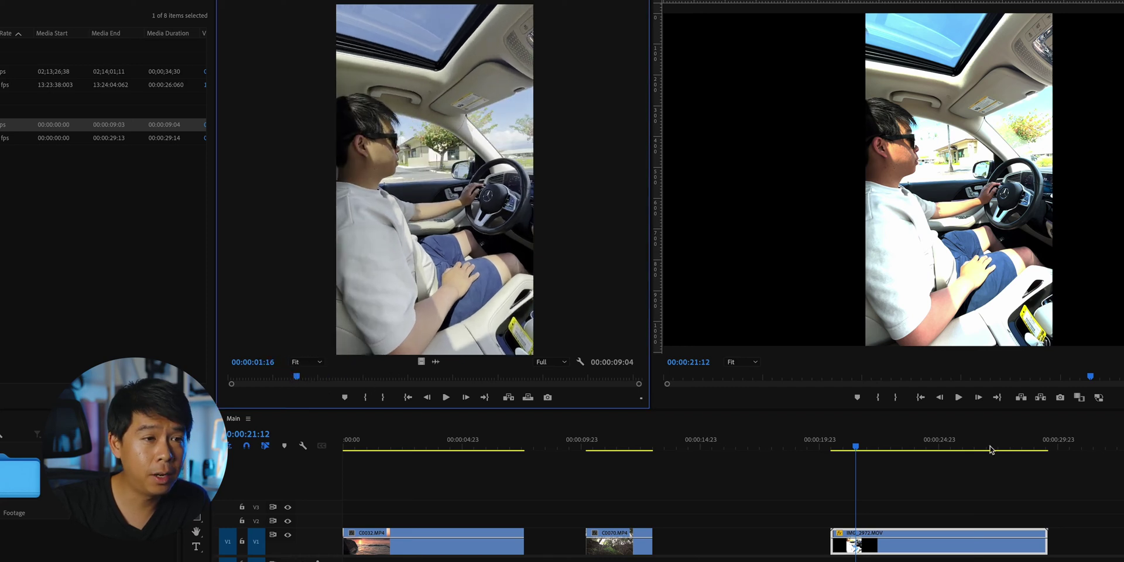
mouse_move(856, 448)
left_mouse_down()
mouse_move(902, 448)
mouse_move(858, 448)
left_mouse_up()
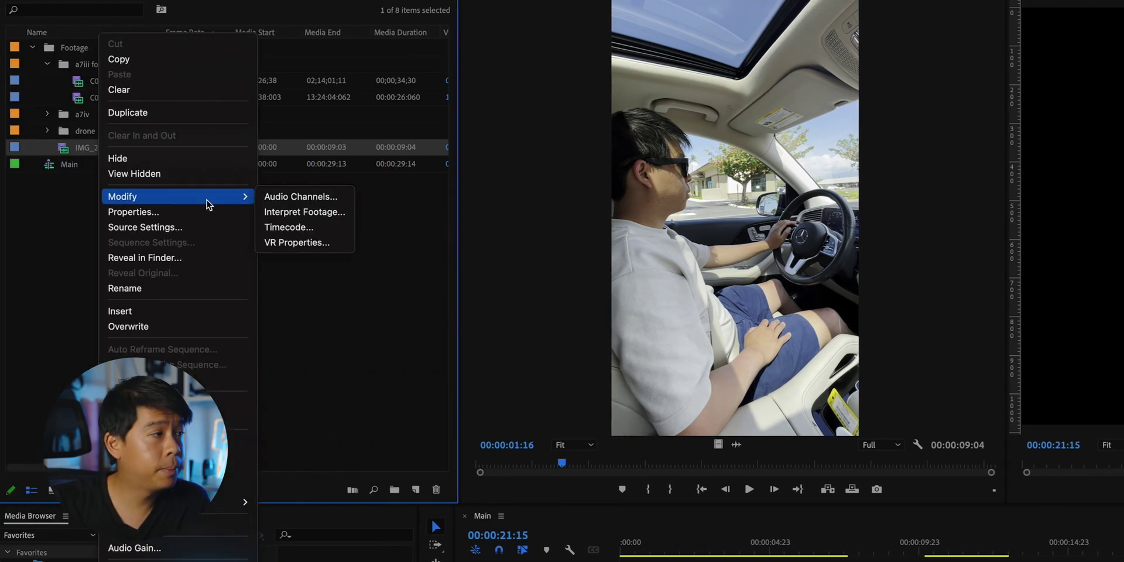
Step: Override IMG_2972.MOV's color space to Rec. 709 in Interpret Footage
left_click(324, 216)
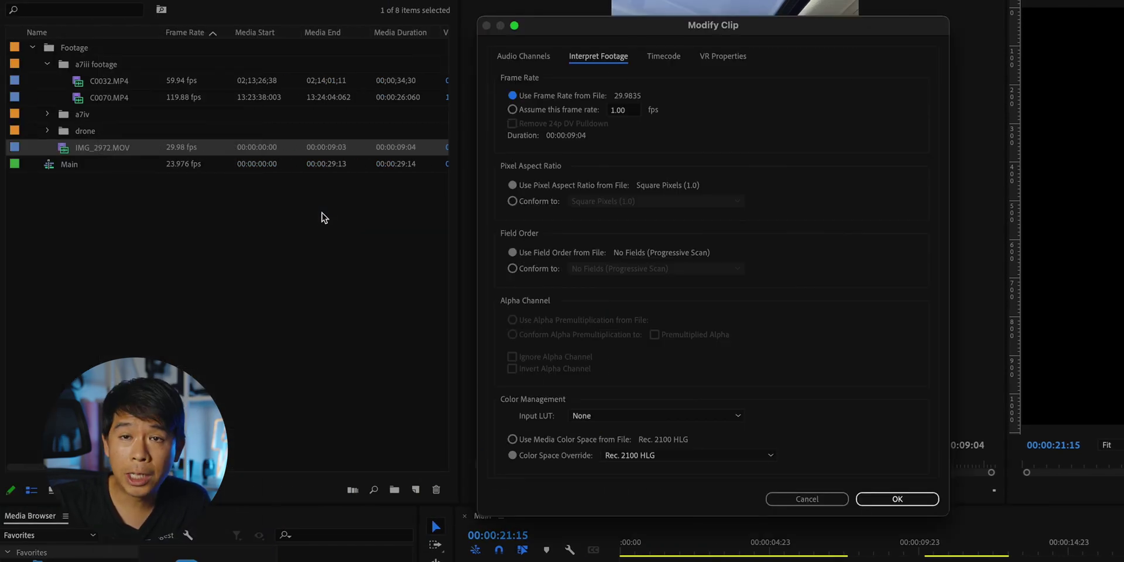
left_click(679, 455)
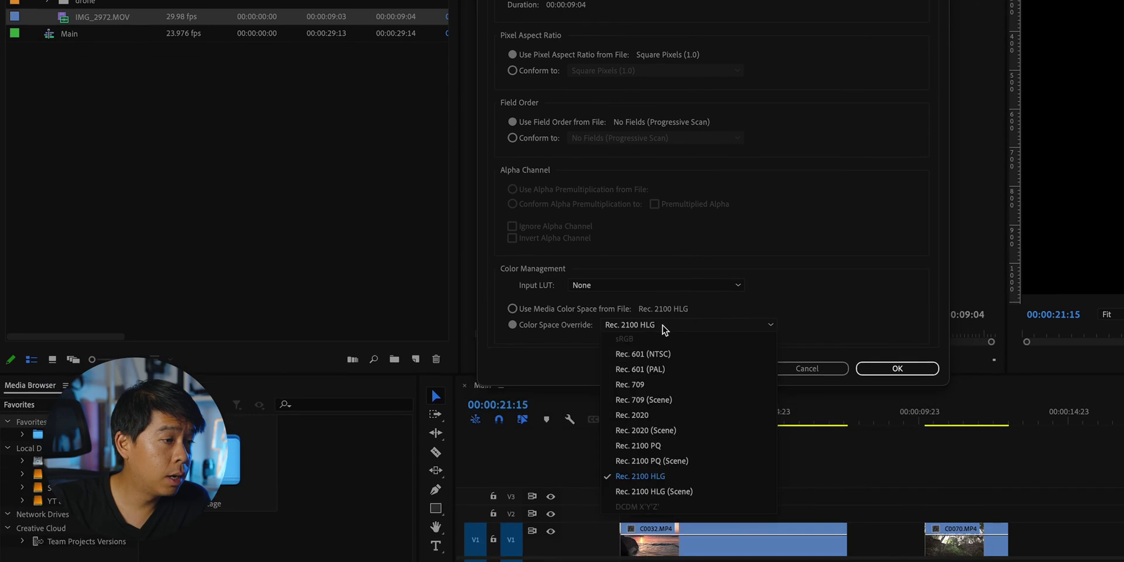
left_click(630, 384)
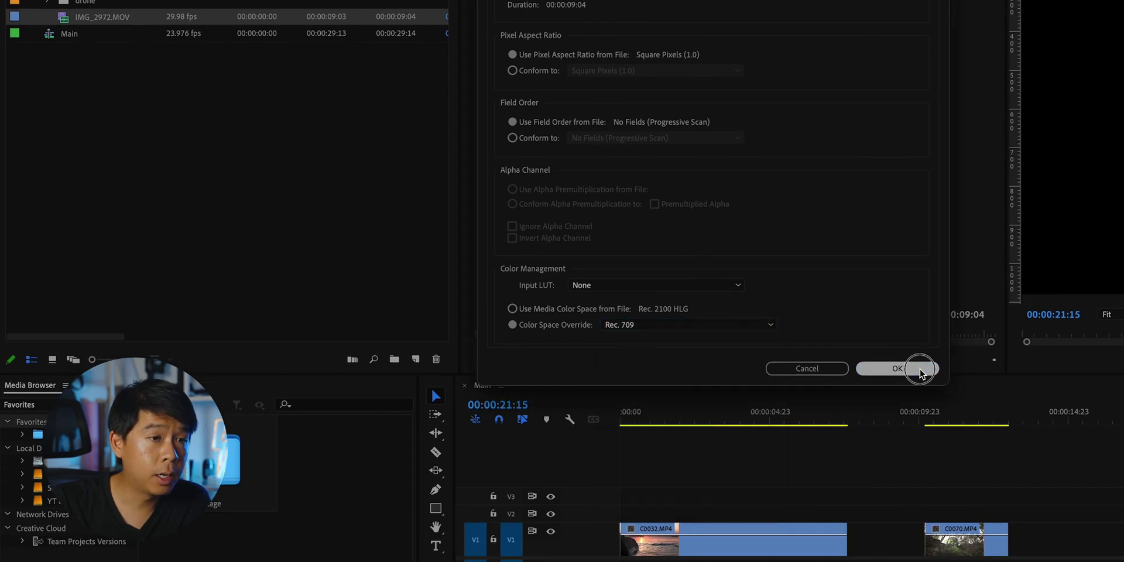
left_click(897, 368)
Step: Change IMG_2972.MOV's override to Rec. 2020 and check the clip at 00:00:24:06
right_click(73, 125)
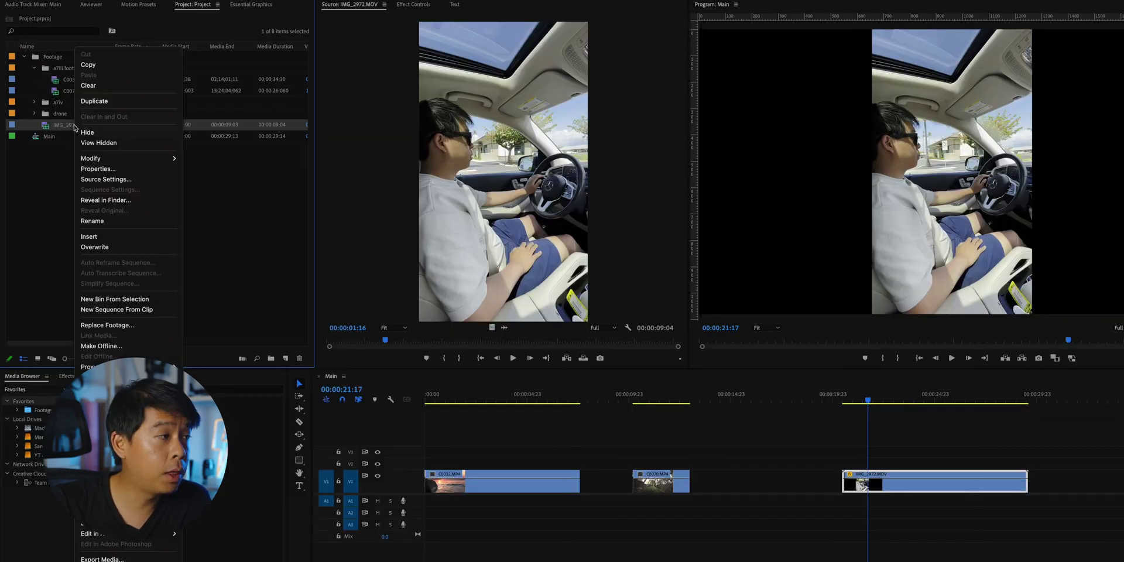
mouse_move(129, 158)
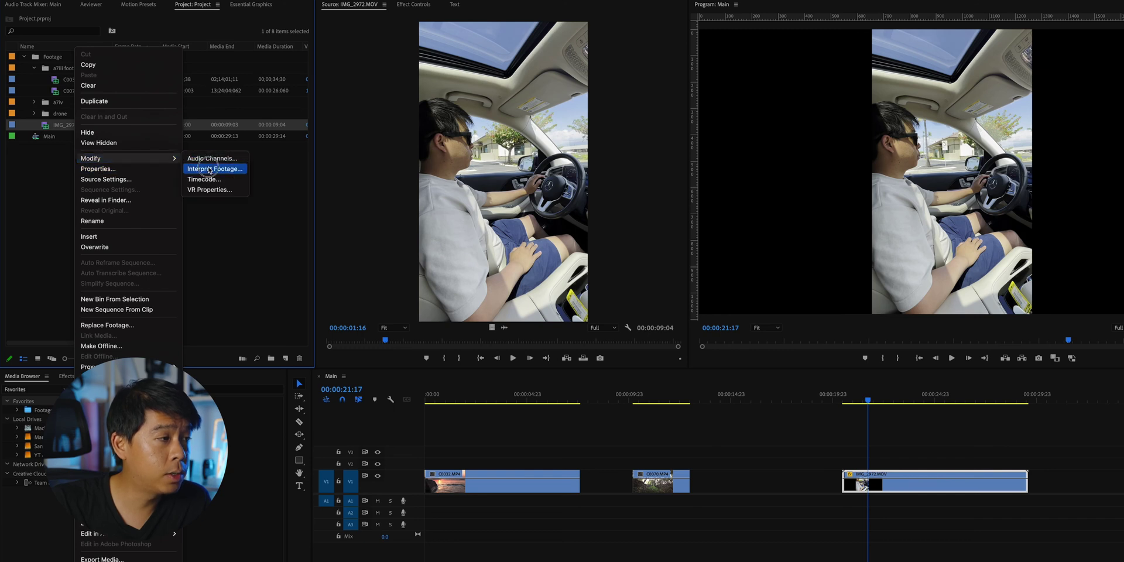
left_click(209, 168)
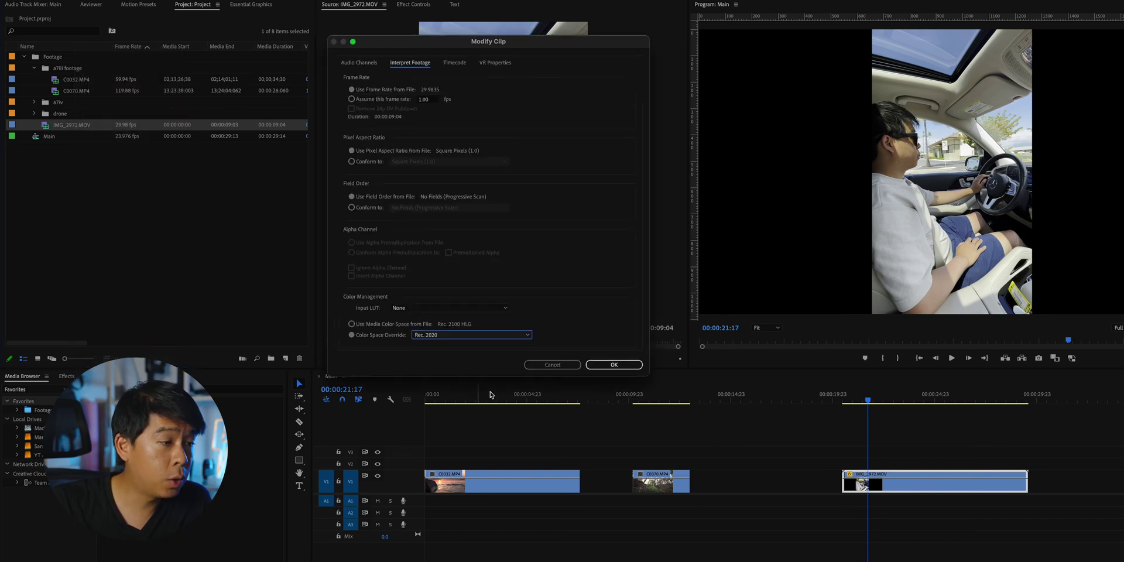
left_click(614, 364)
left_click(904, 397)
left_click_drag(903, 397, 860, 403)
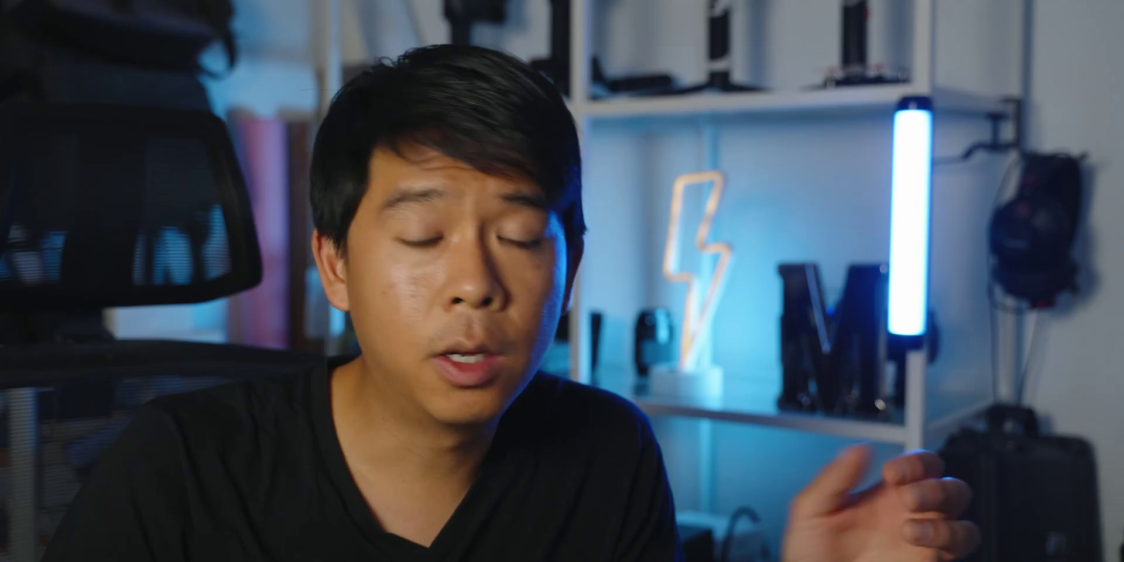